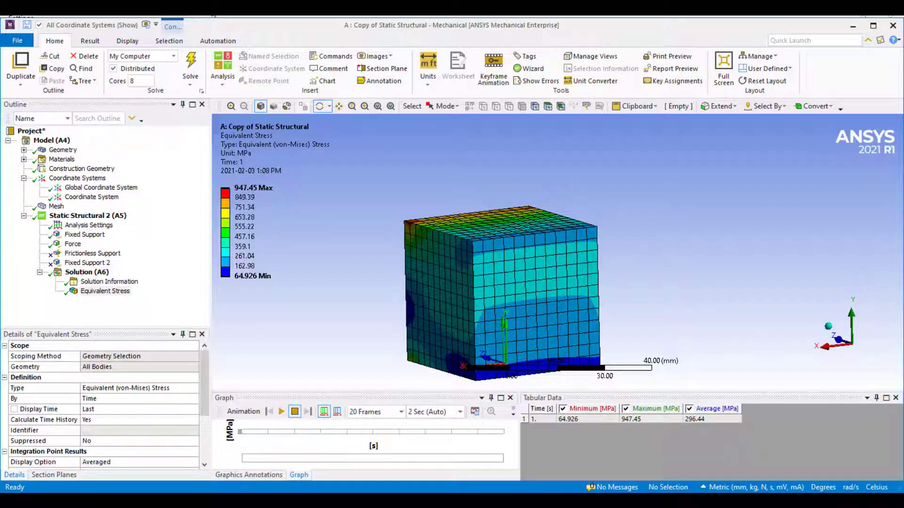
Step: Switch to the Result ribbon tab for the solved equivalent stress plot (64.926–947.45 MPa)
left_click(89, 42)
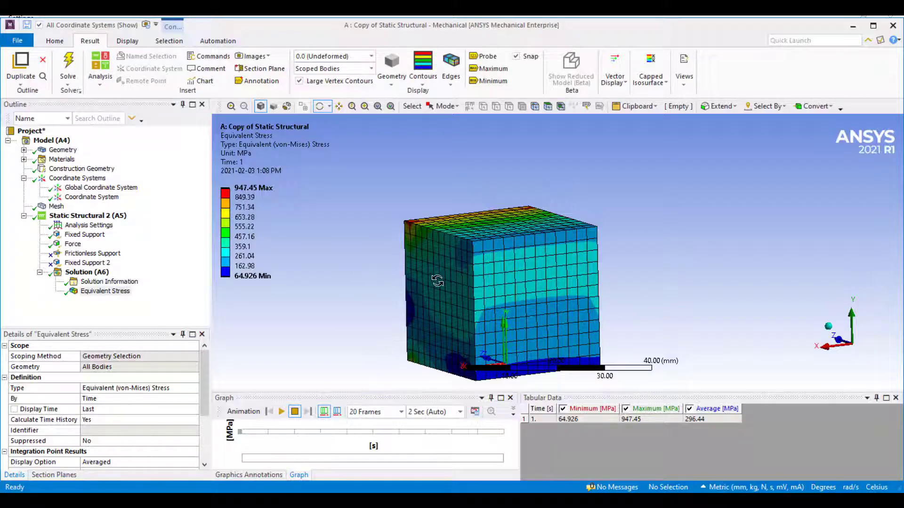
Step: Turn the block to a side view and slice it vertically through the middle with Section Plane 1
left_click_drag(434, 260, 551, 264)
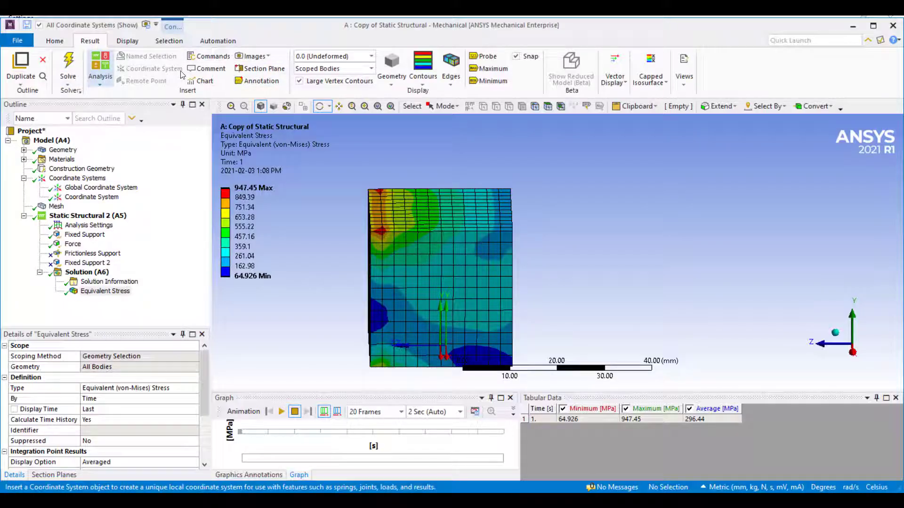
left_click(267, 70)
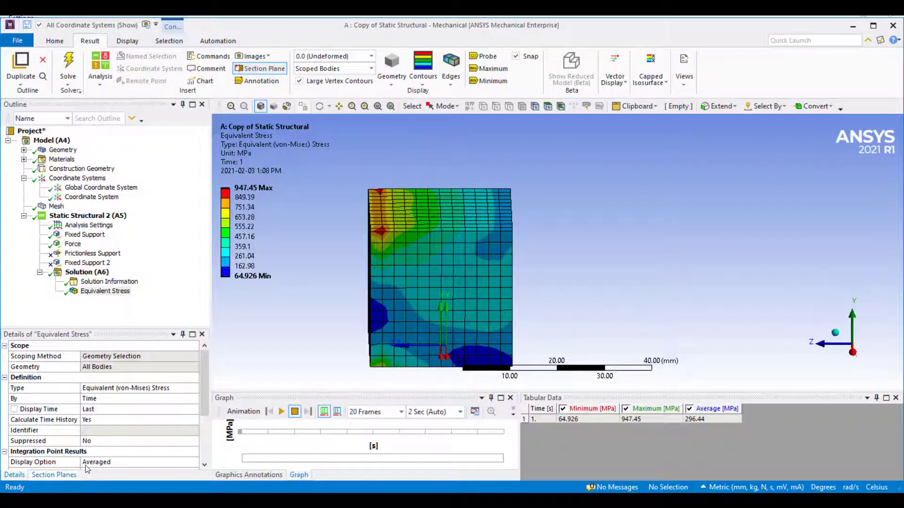
left_click(54, 476)
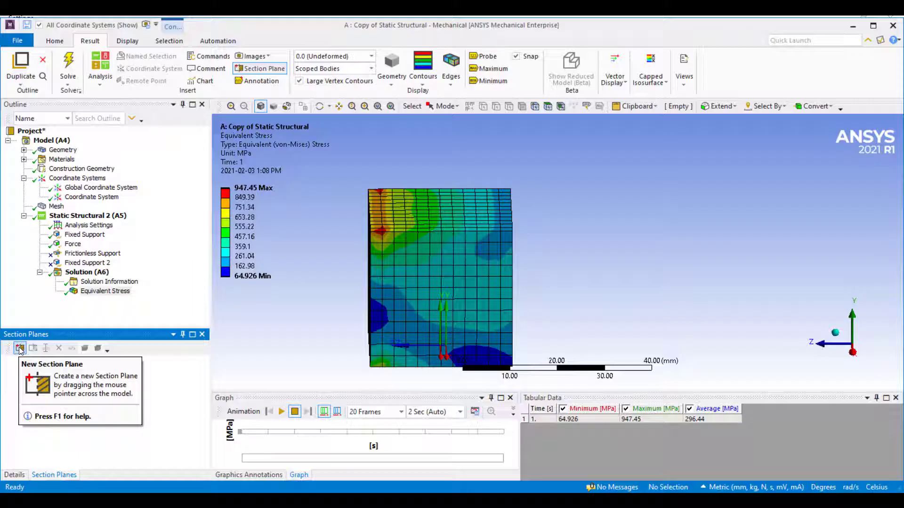
mouse_move(475, 157)
left_mouse_down()
mouse_move(479, 380)
mouse_move(561, 228)
mouse_move(692, 221)
mouse_move(221, 378)
left_mouse_up()
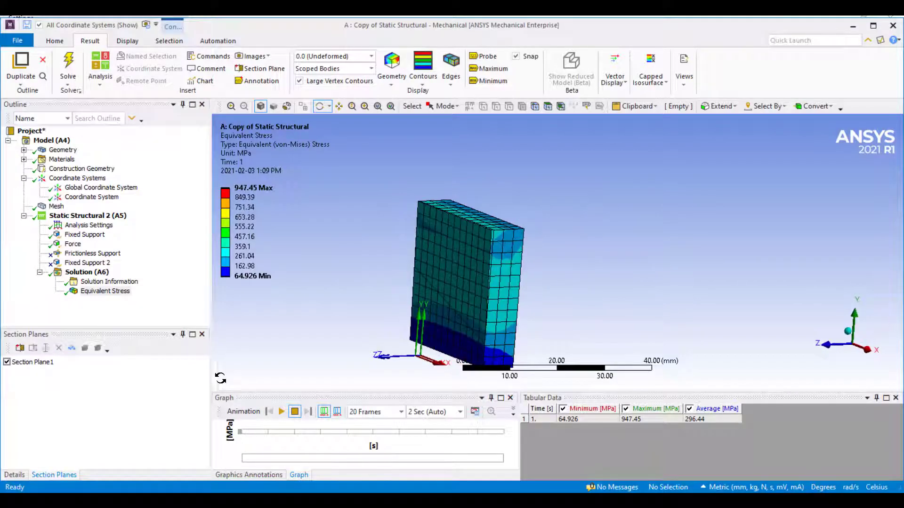
Step: Flip the visible side of Section Plane 1 and orbit to inspect the cut interior
left_click(32, 362)
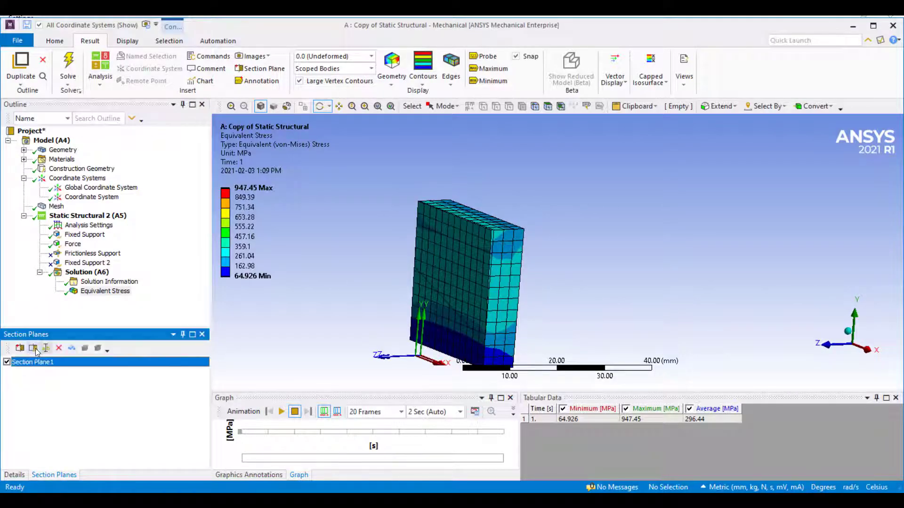
left_click(509, 264)
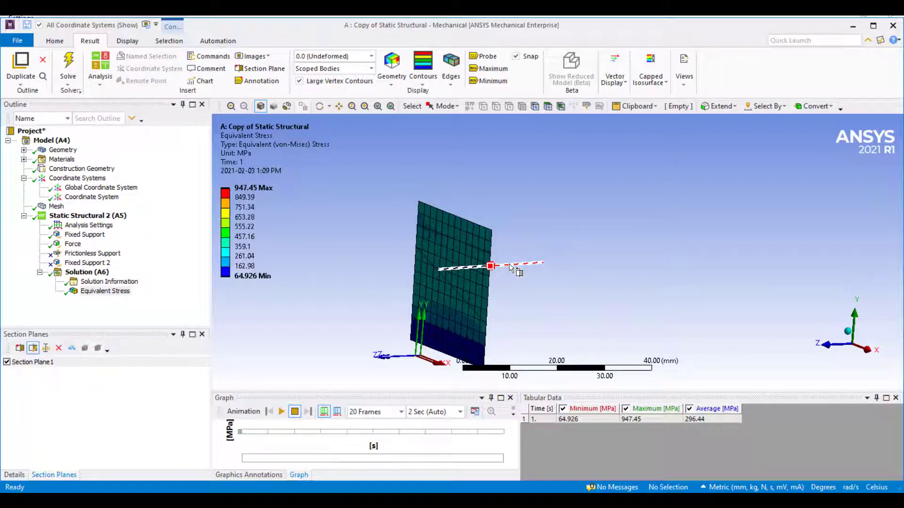
left_click(465, 268)
middle_click_drag(643, 307, 508, 285)
middle_click_drag(433, 265, 452, 273)
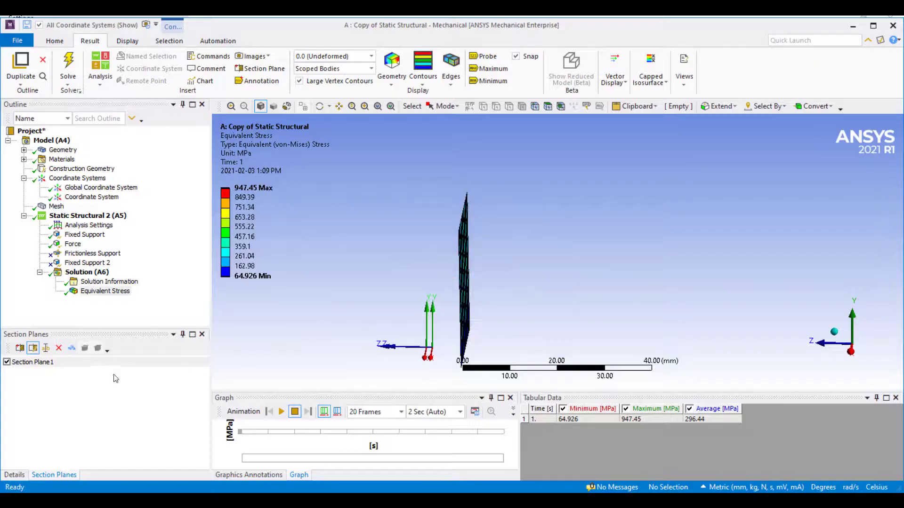
Step: Delete Section Plane 1 and view the whole block straight along the X axis
left_click(33, 363)
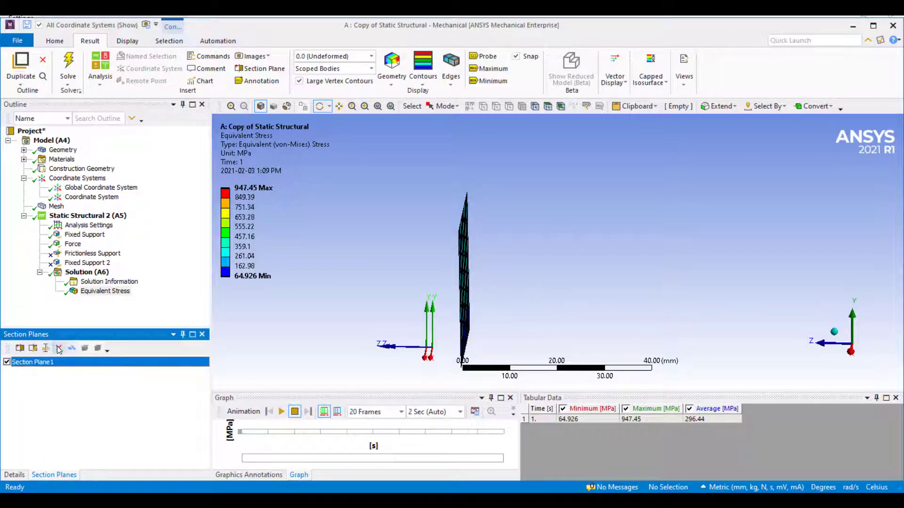
left_click(58, 349)
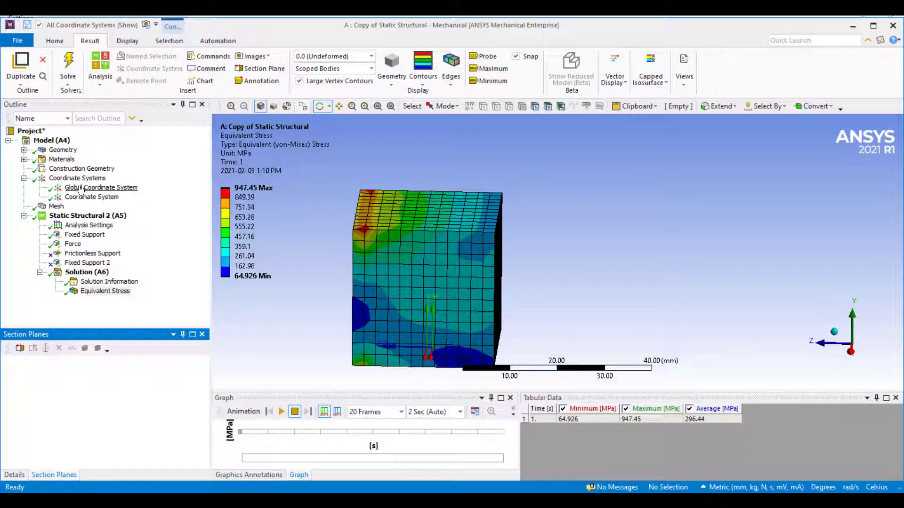
middle_click_drag(466, 253, 472, 252)
middle_click_drag(548, 309, 793, 280)
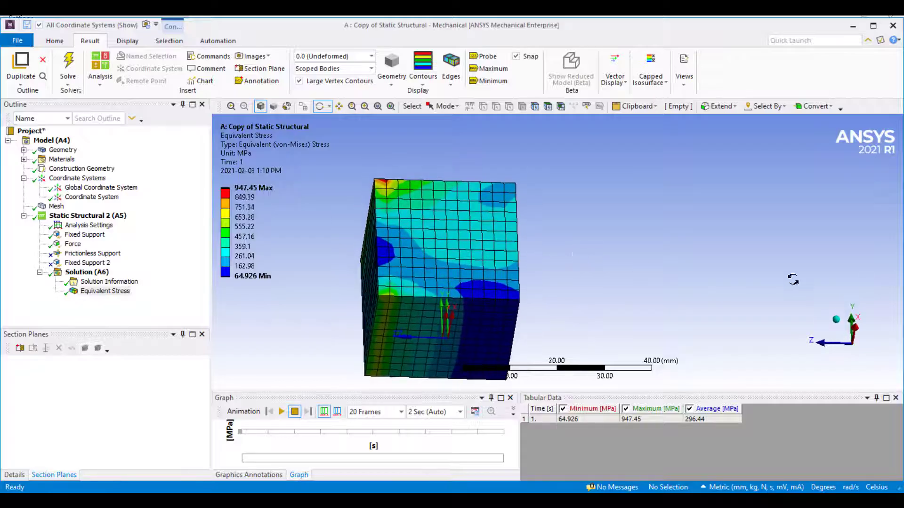
left_click(860, 328)
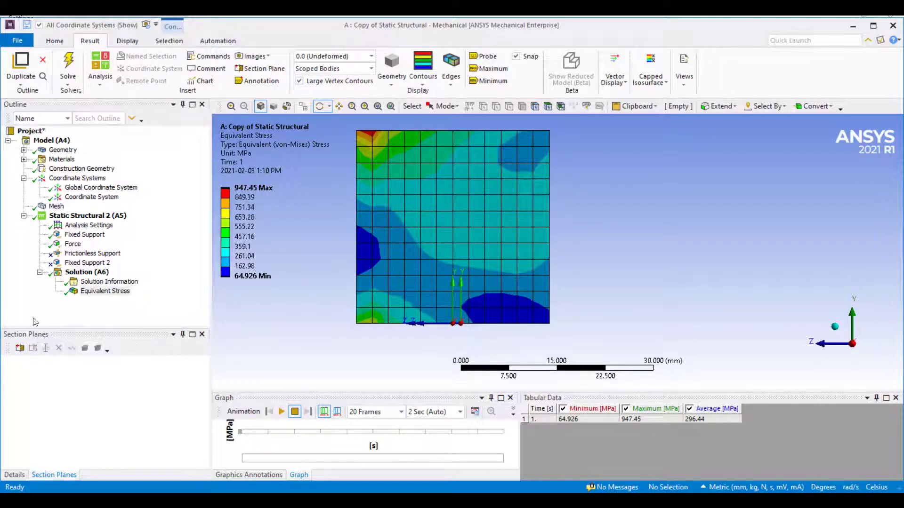
Step: Create section planes at the Global and local coordinate systems
left_click(101, 188)
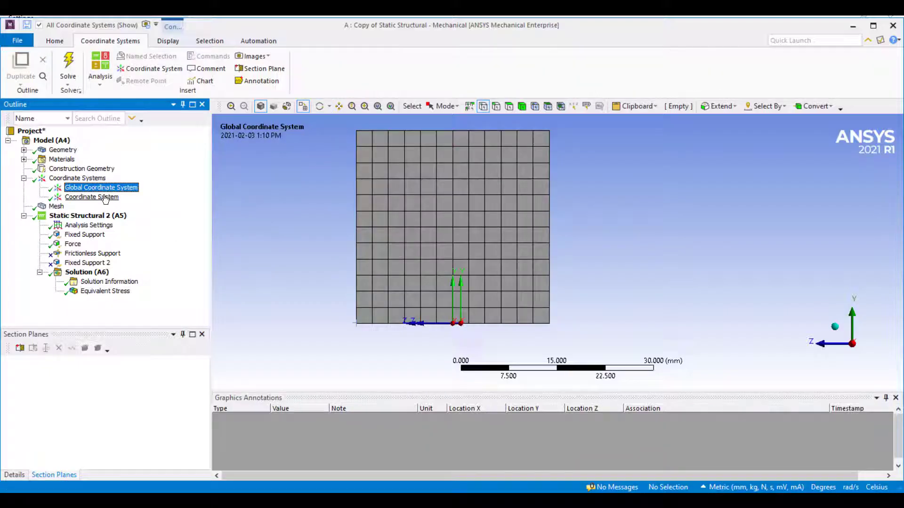
left_click(106, 198, "ctrl")
right_click(104, 201)
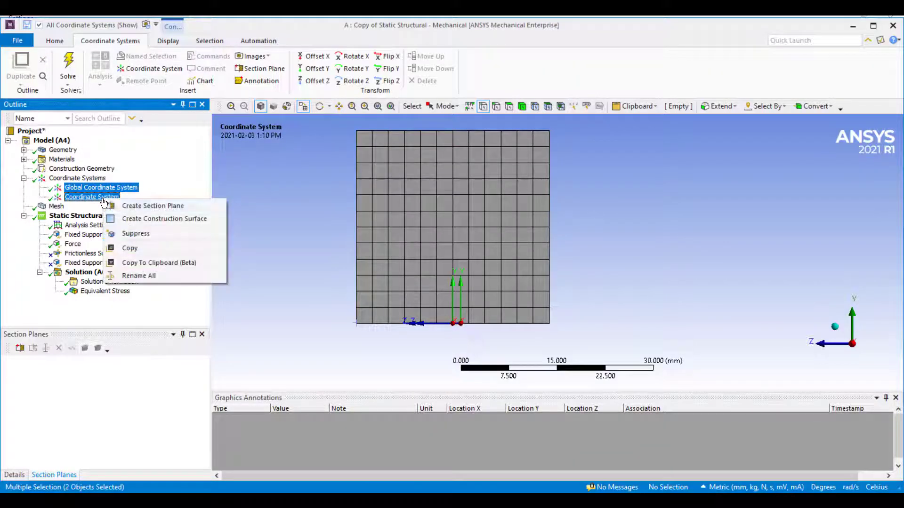
left_click(144, 206)
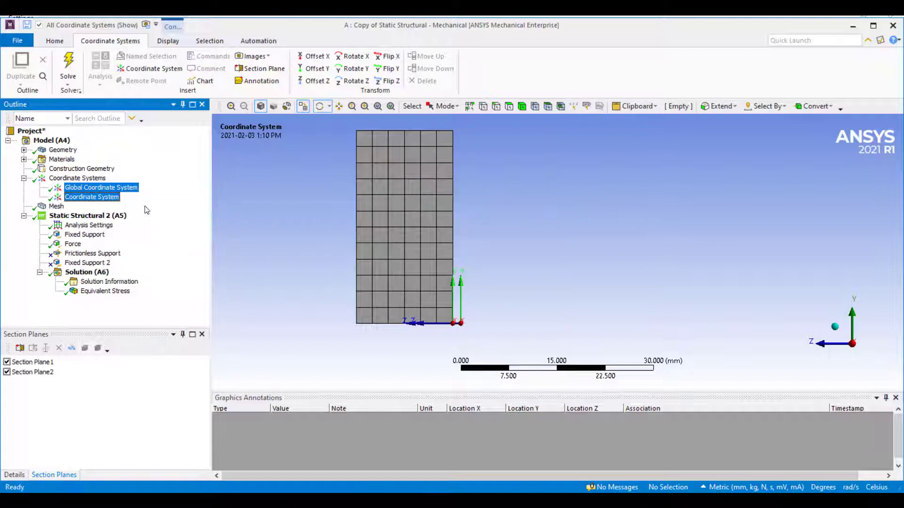
Step: Show Equivalent Stress with Section Plane1 off and Section Plane2 on, in a 3D view
left_click(7, 362)
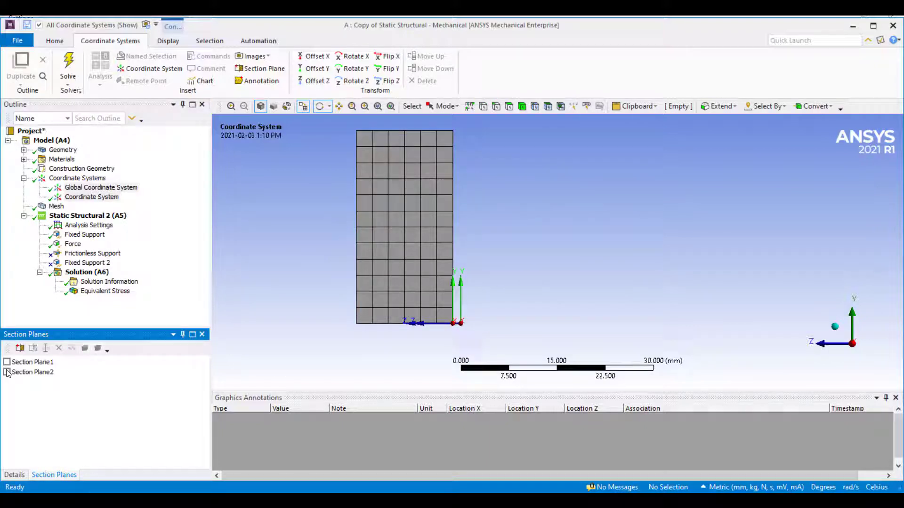
left_click(104, 291)
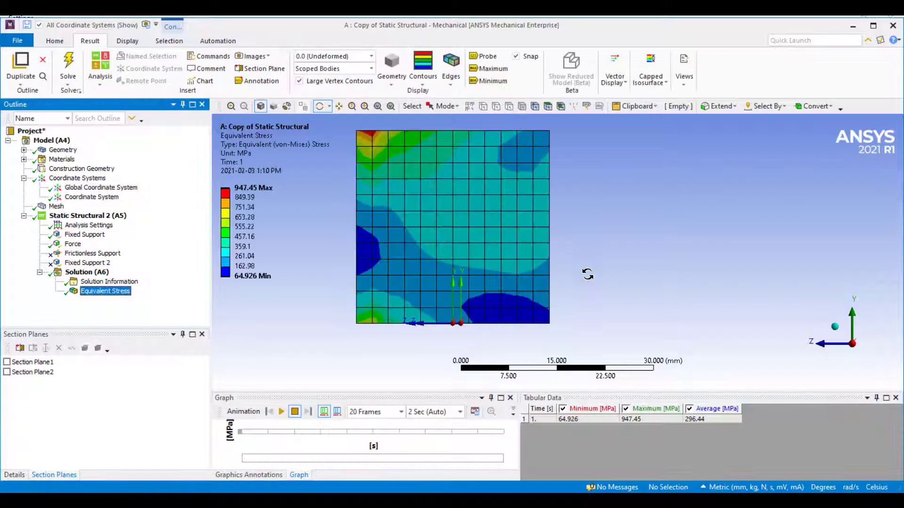
left_click(7, 363)
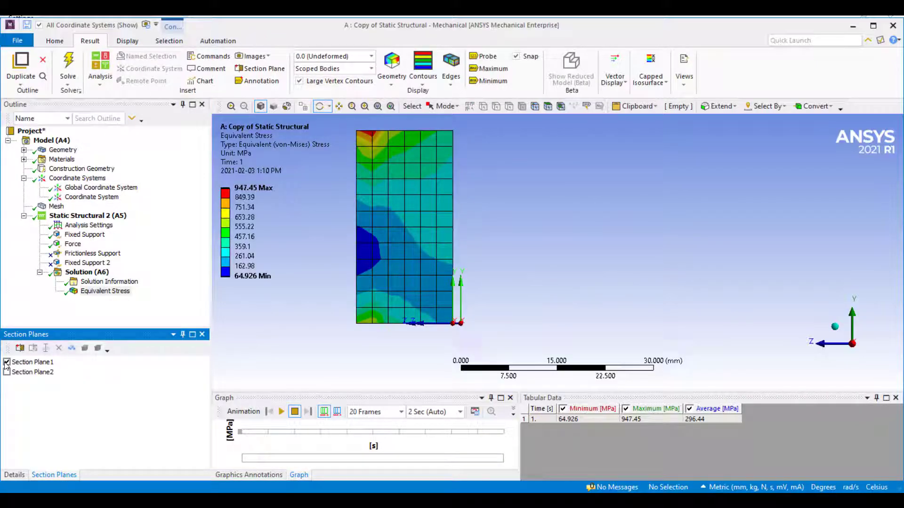
left_click(7, 362)
left_click(7, 371)
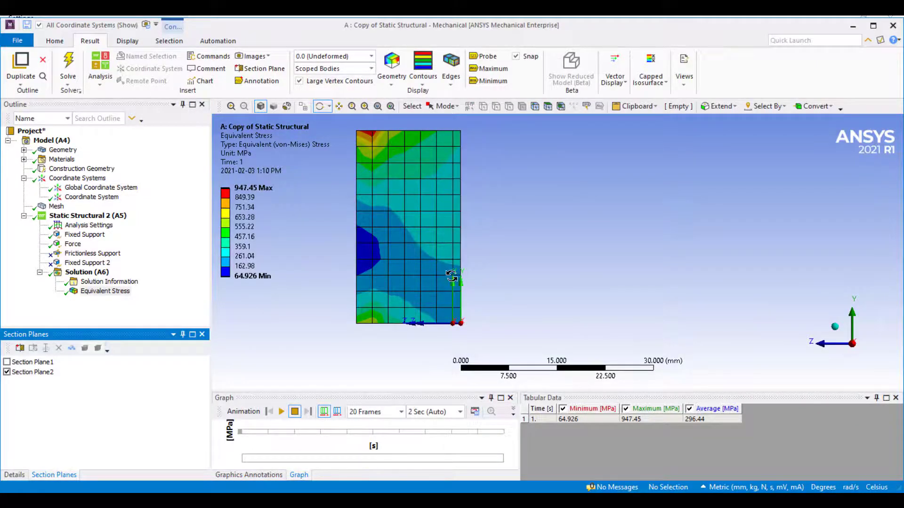
mouse_move(449, 279)
left_mouse_down()
mouse_move(351, 285)
mouse_move(452, 298)
mouse_move(487, 349)
mouse_move(452, 271)
left_mouse_up()
left_click(484, 56)
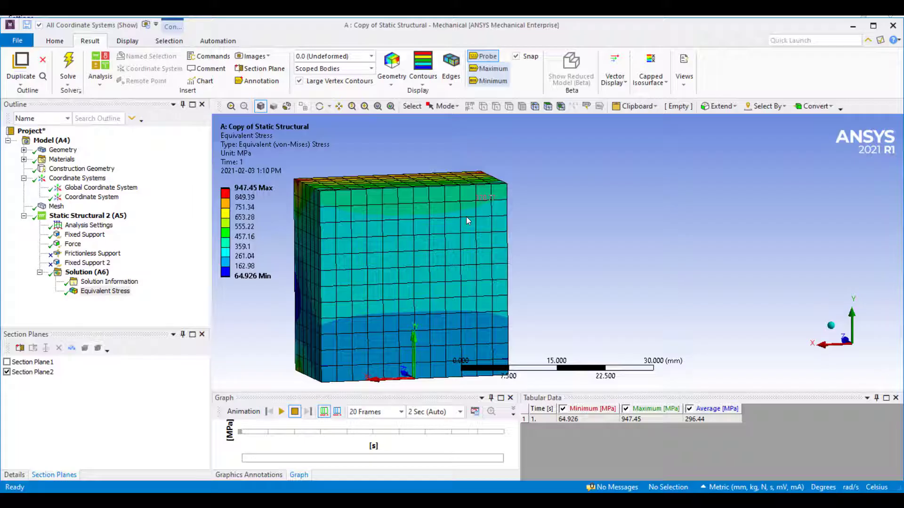
Step: With Probe active, turn the sectioned block to a near-front view of its face
left_click(479, 56)
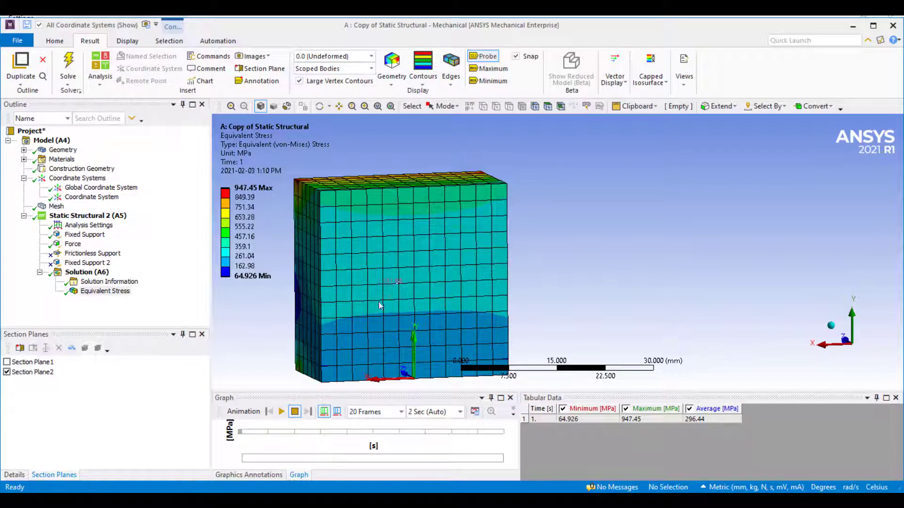
middle_click_drag(385, 228, 540, 253)
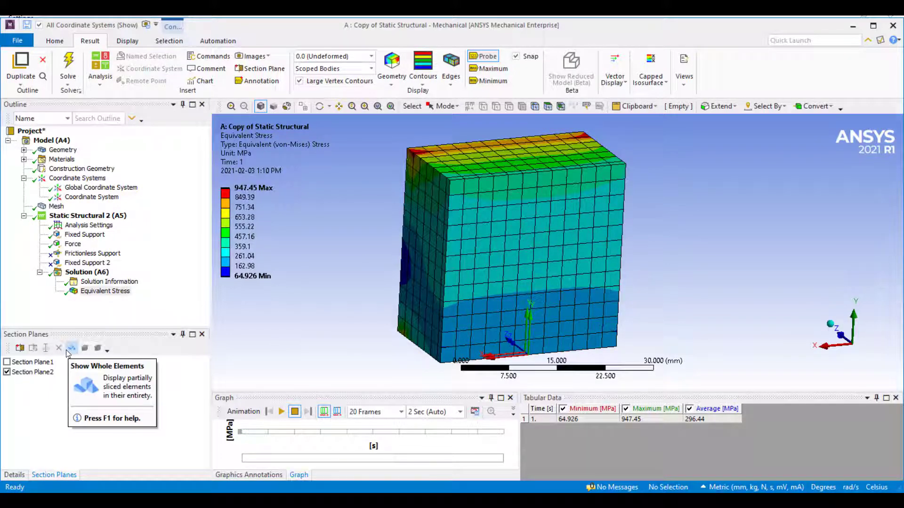
left_click(72, 349)
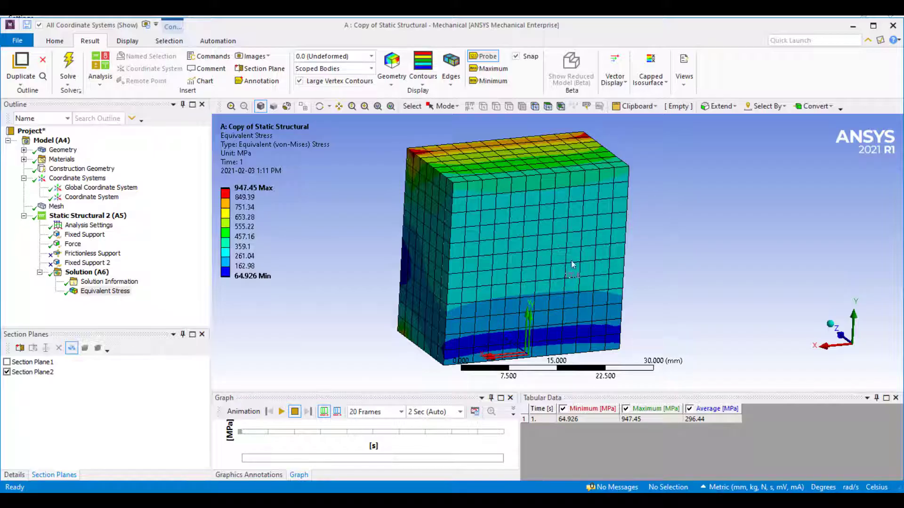
left_click(72, 349)
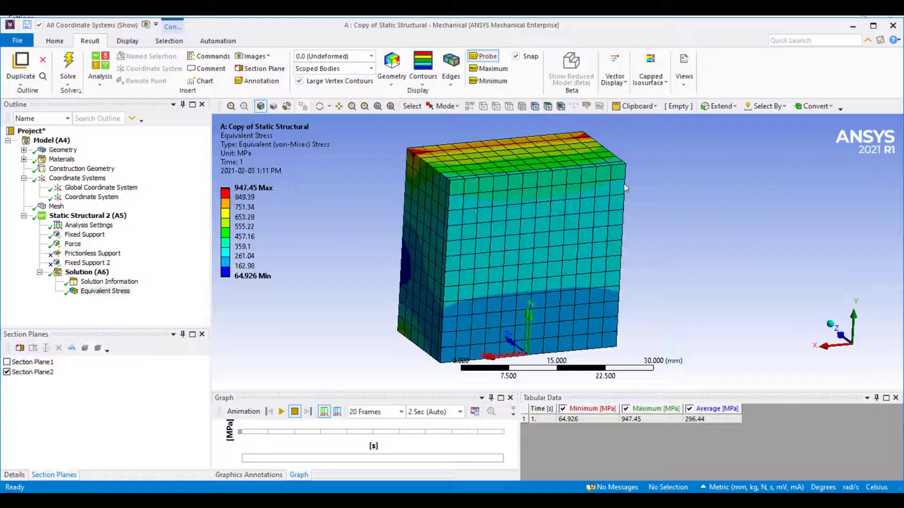
middle_click_drag(547, 193, 649, 210)
Step: Place three probes on the front face reading 341.45, 327.83 and 350.05 MPa
scroll(649, 210, "up", 3)
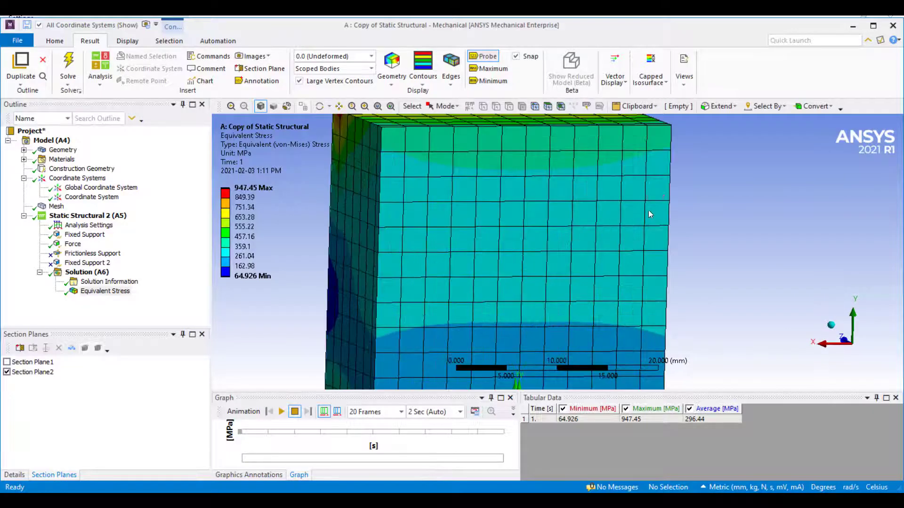
left_click(622, 176)
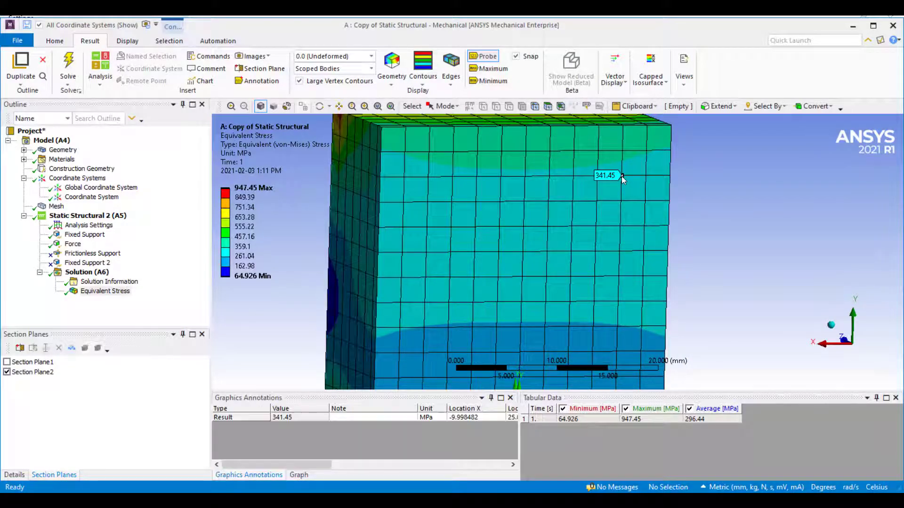
left_click(571, 226)
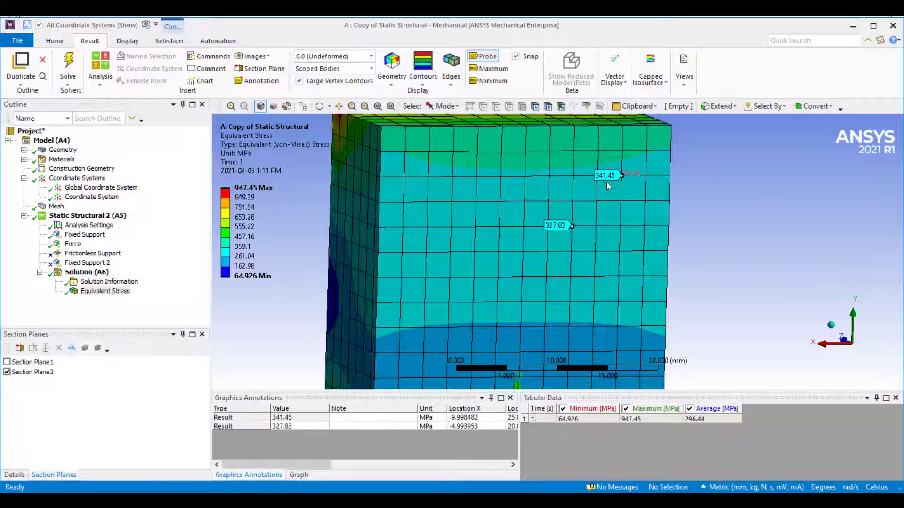
left_click(549, 176)
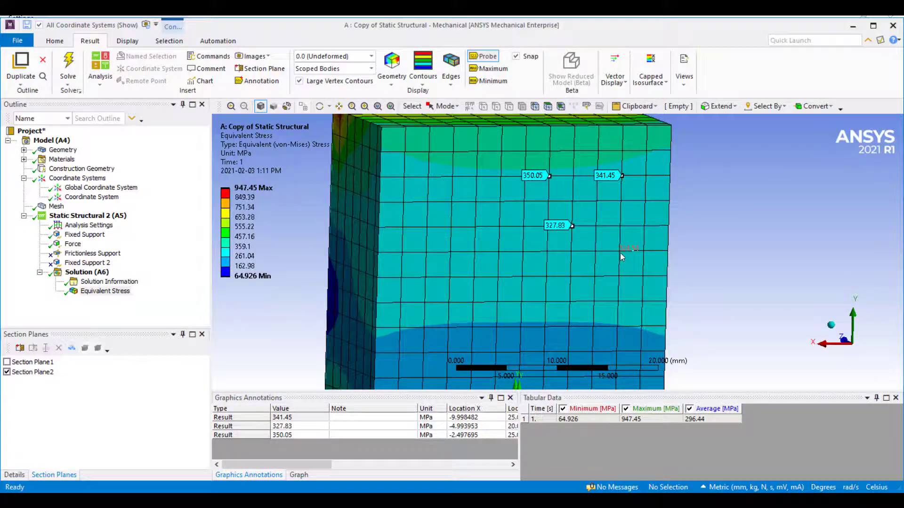
scroll(620, 252, "up", 2)
scroll(620, 252, "down", 2)
scroll(460, 297, "down", 2)
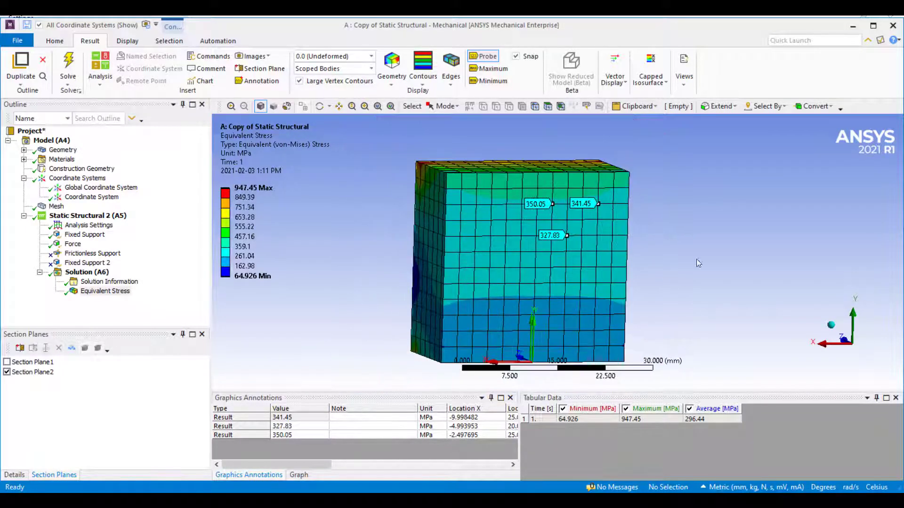
mouse_move(576, 256)
middle_mouse_down()
mouse_move(563, 264)
mouse_move(589, 254)
middle_mouse_up()
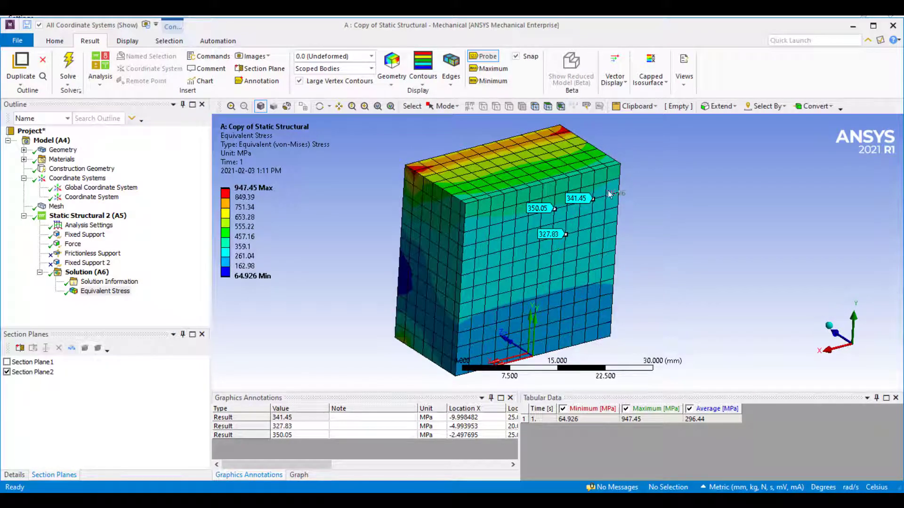
left_click(515, 56)
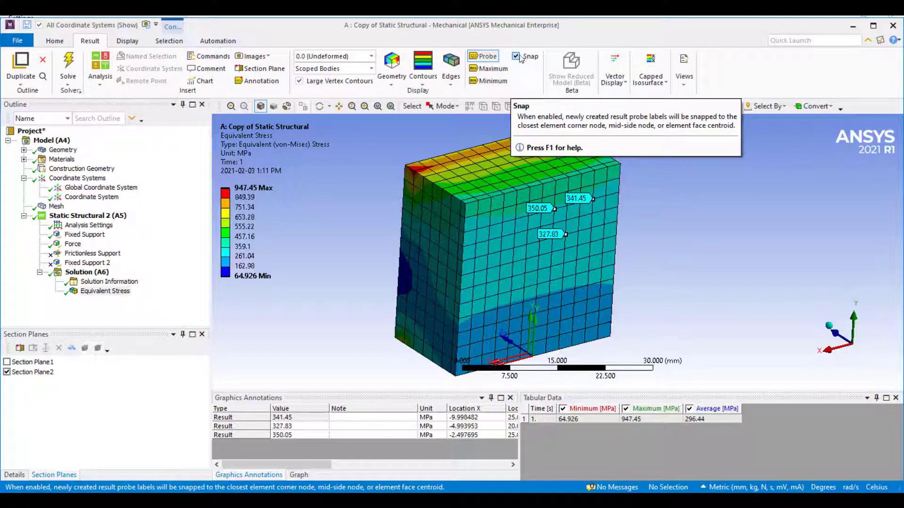
scroll(605, 315, "up", 3)
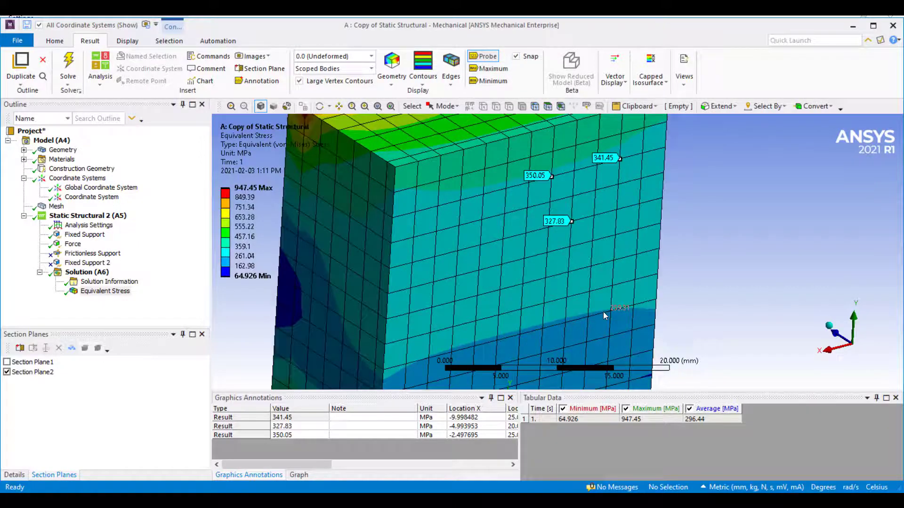
middle_click_drag(523, 251, 499, 227)
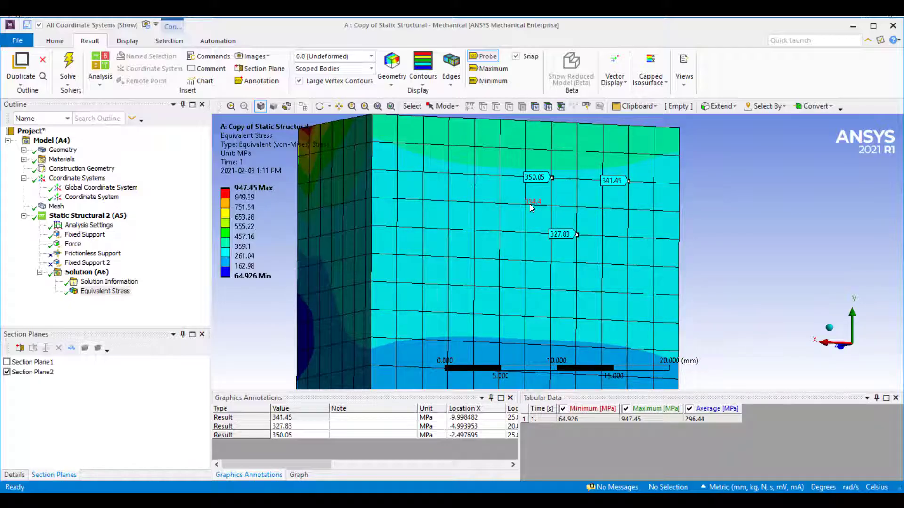
left_click(516, 56)
left_click(566, 206)
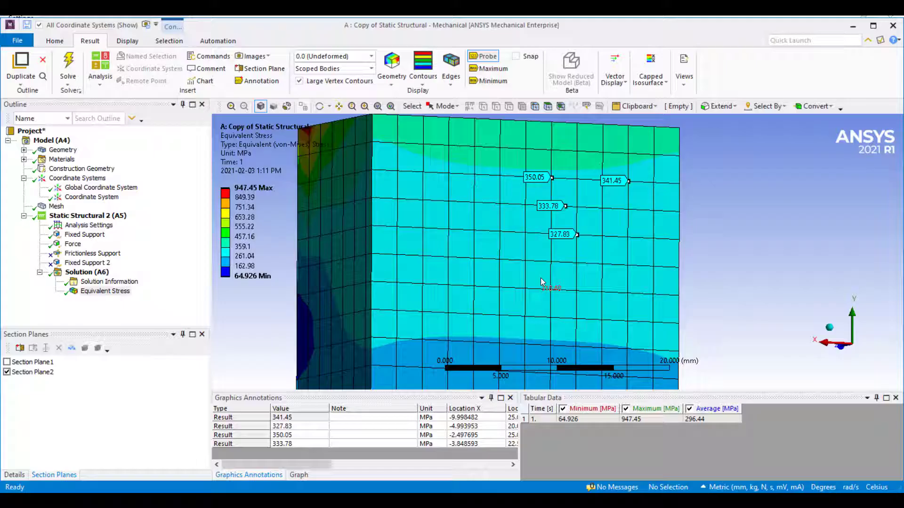
left_click(516, 56)
left_click(482, 256)
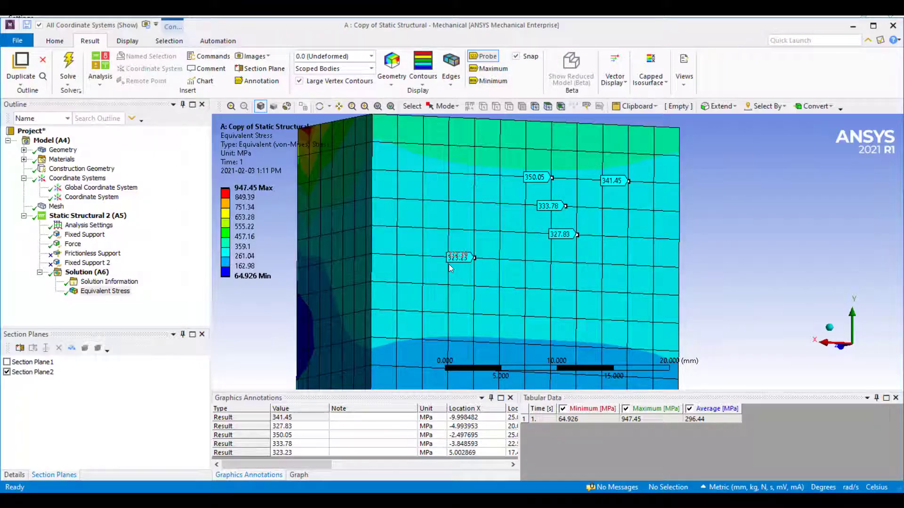
left_click(244, 443)
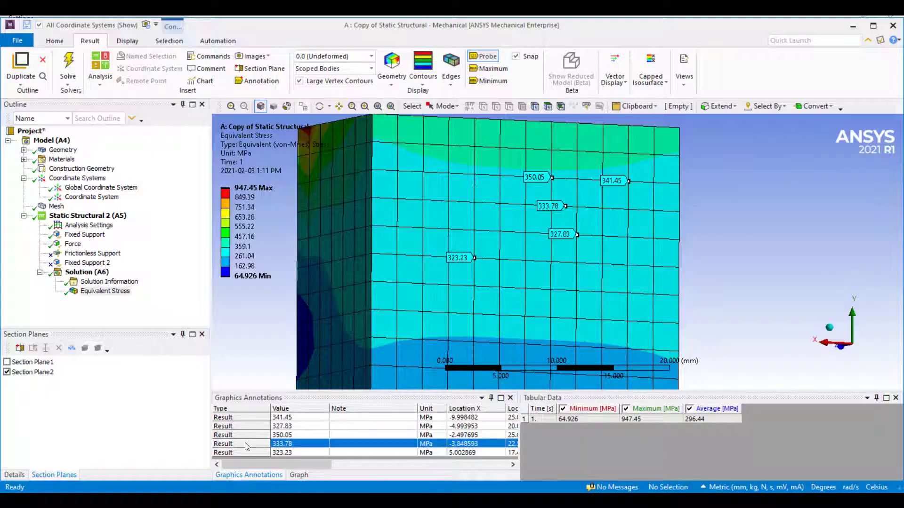
left_click(259, 453, "ctrl")
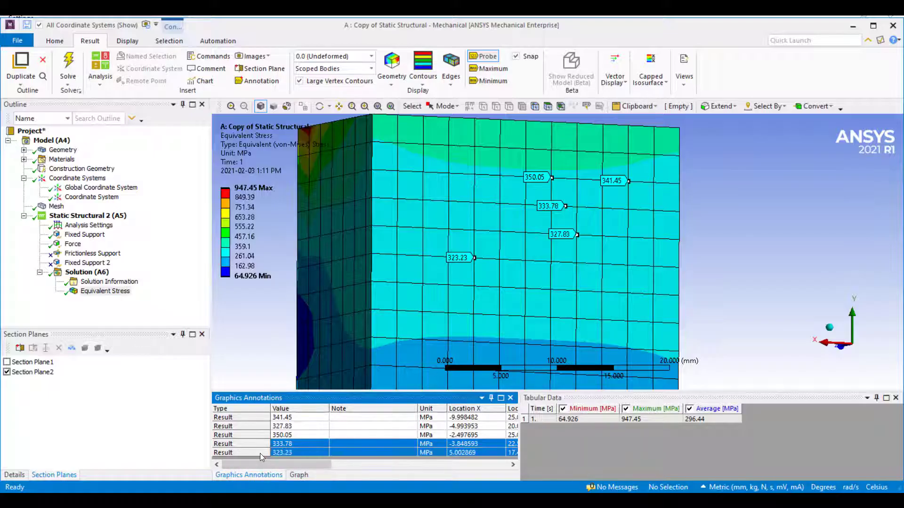
key("Delete")
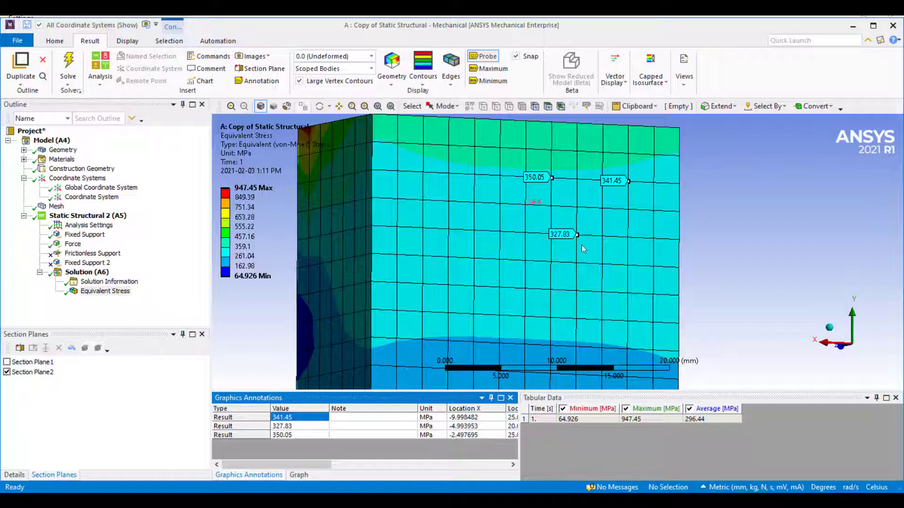
Step: Orbit and zoom out to see the whole block's top and side faces with the probes
mouse_move(531, 297)
middle_mouse_down()
mouse_move(486, 313)
mouse_move(494, 303)
mouse_move(479, 281)
middle_mouse_up()
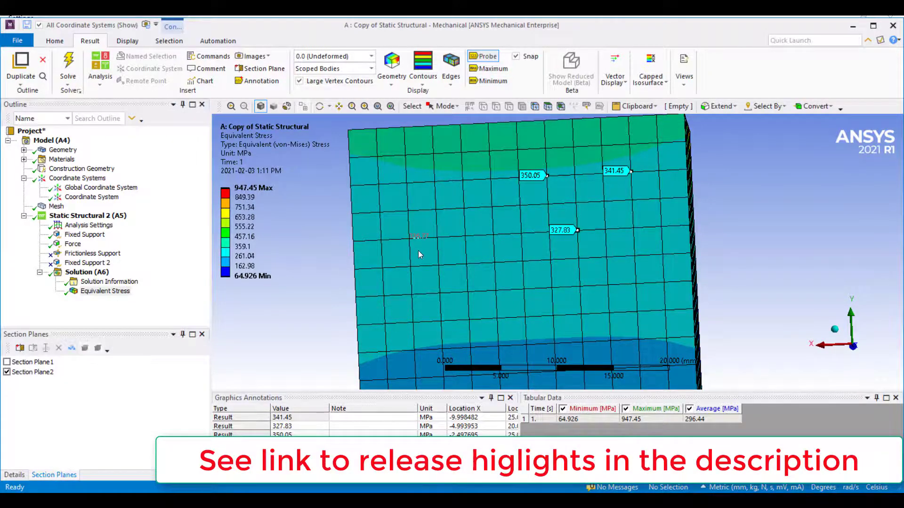
middle_click_drag(418, 250, 651, 184)
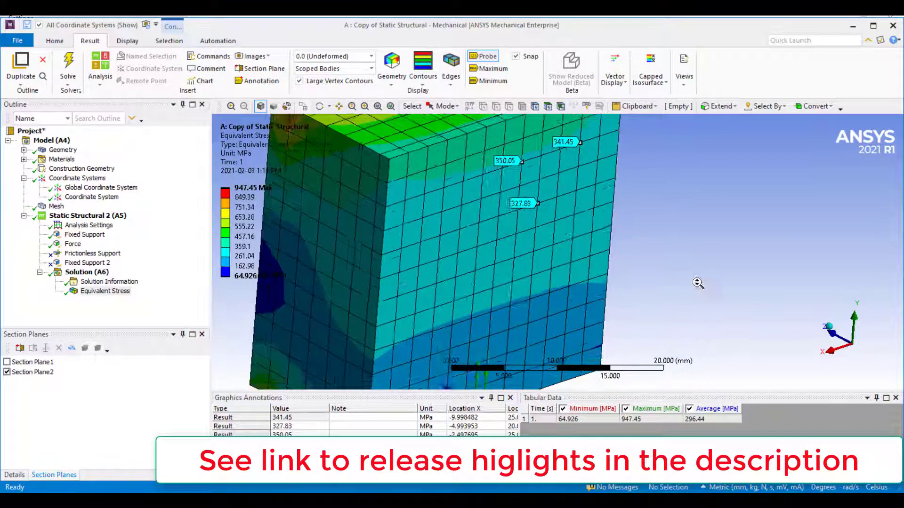
scroll(555, 251, "down", 5)
middle_click_drag(466, 225, 479, 210)
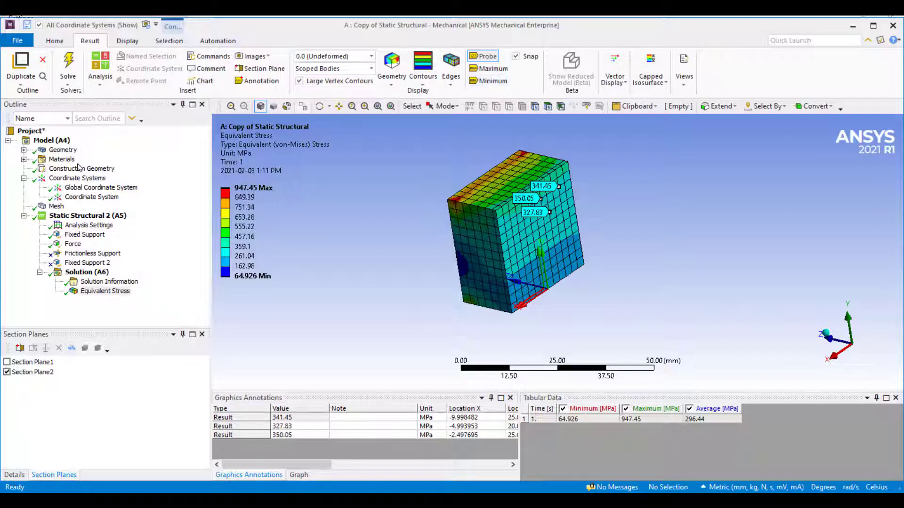
Step: Insert a Construction Geometry Surface under Model, based on the local Coordinate System
left_click(51, 141)
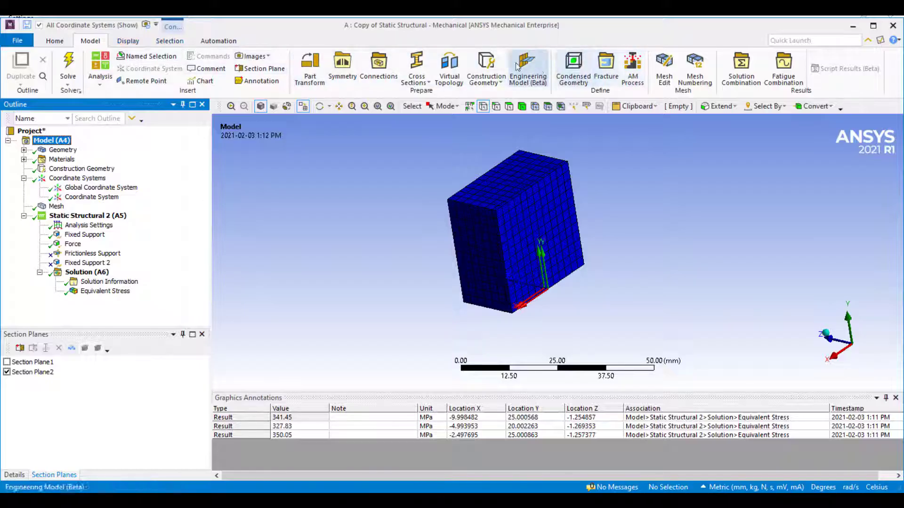
left_click(486, 68)
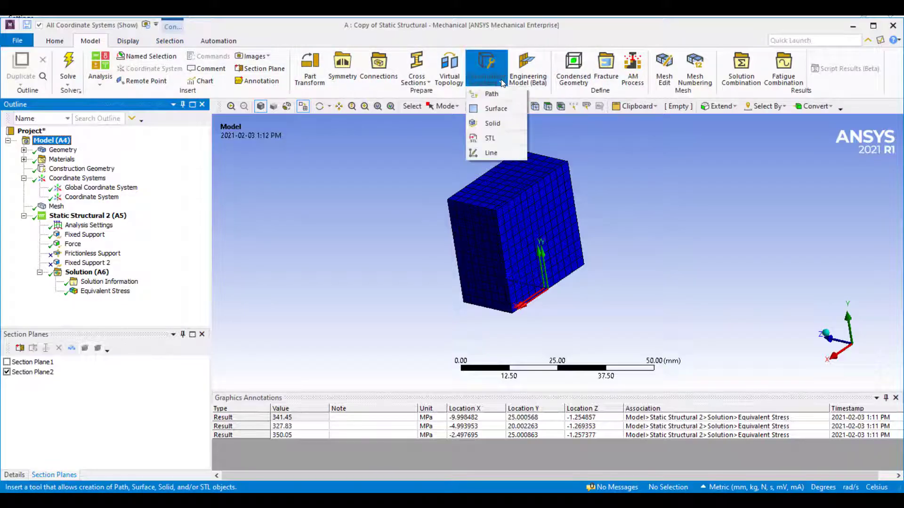
left_click(495, 108)
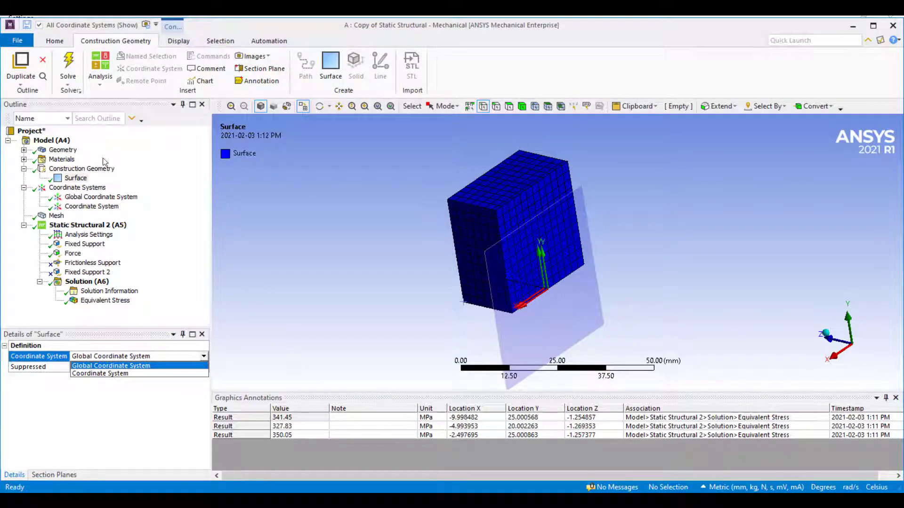
left_click(109, 374)
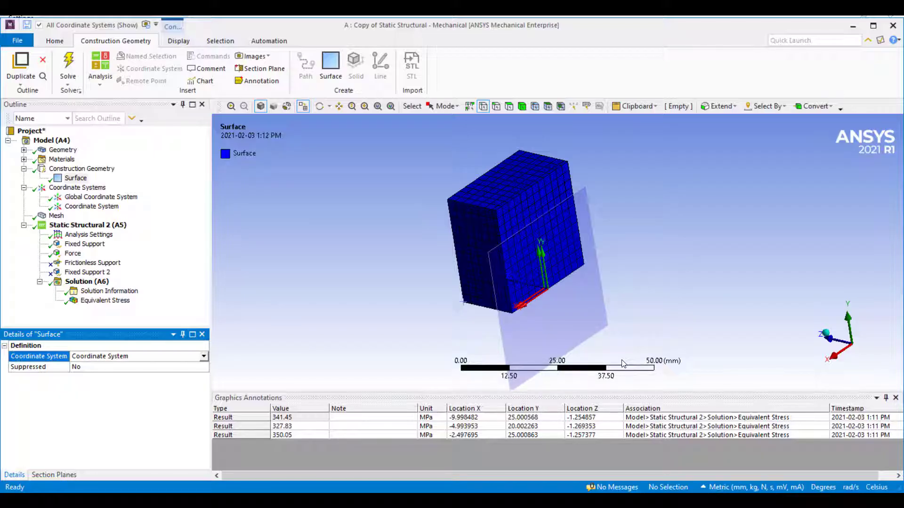
Step: Insert an Equivalent (von-Mises) stress result under Solution
left_click(75, 178)
left_click(47, 475)
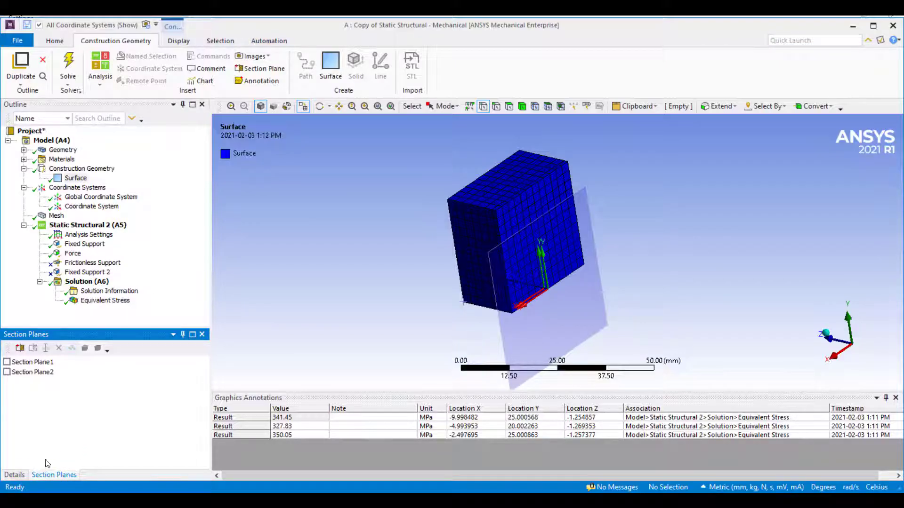
left_click(14, 475)
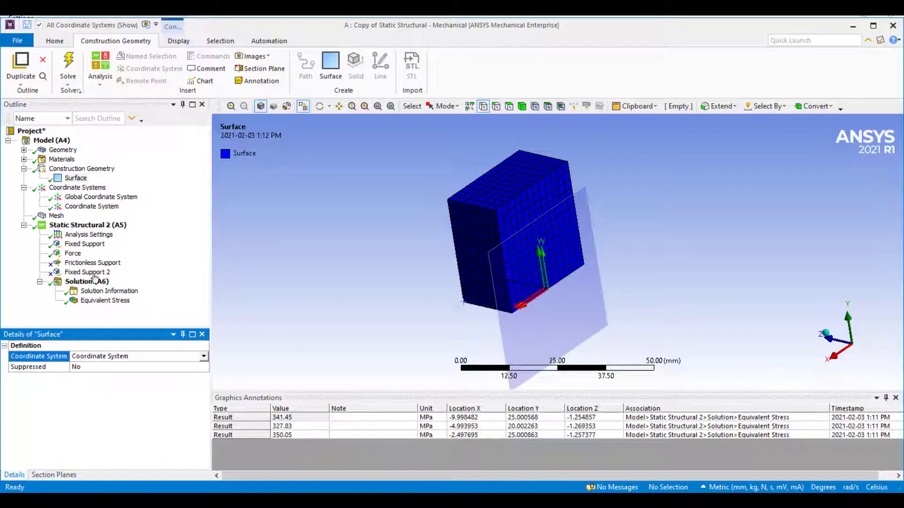
right_click(69, 282)
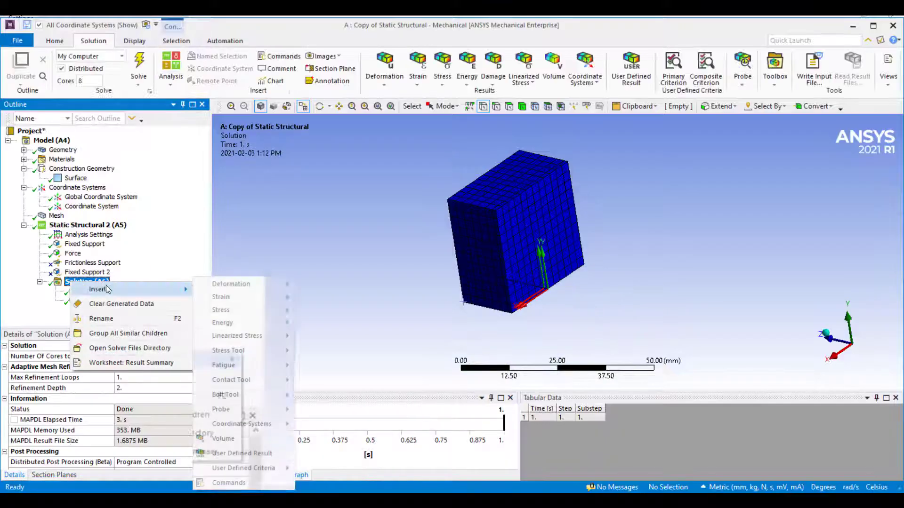
mouse_move(142, 289)
mouse_move(253, 310)
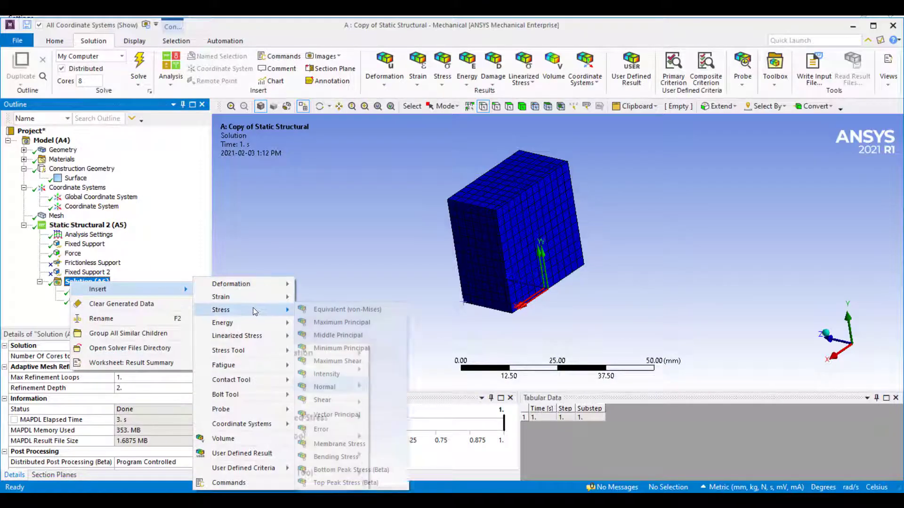
left_click(321, 309)
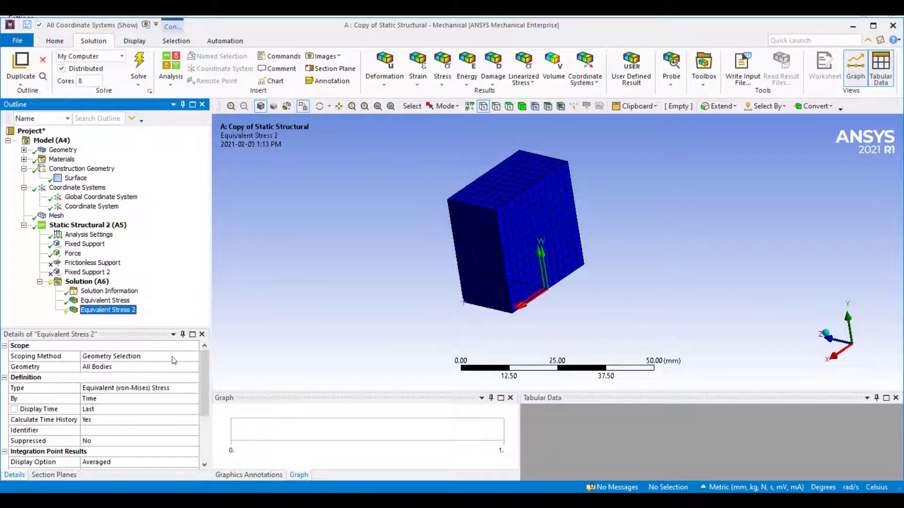
Step: Scope Equivalent Stress 2 to the construction Surface using the Surface scoping method
left_click(196, 356)
left_click(196, 358)
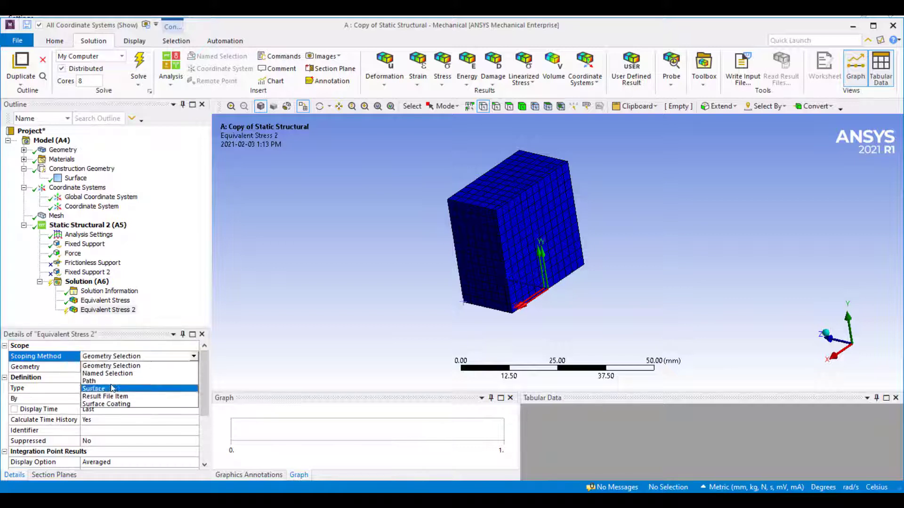
left_click(111, 388)
left_click(194, 366)
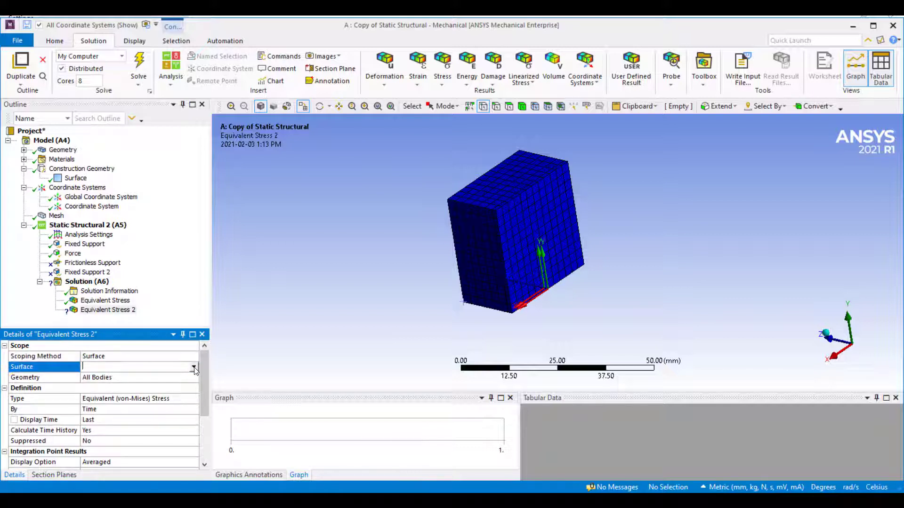
left_click(194, 367)
left_click(109, 376)
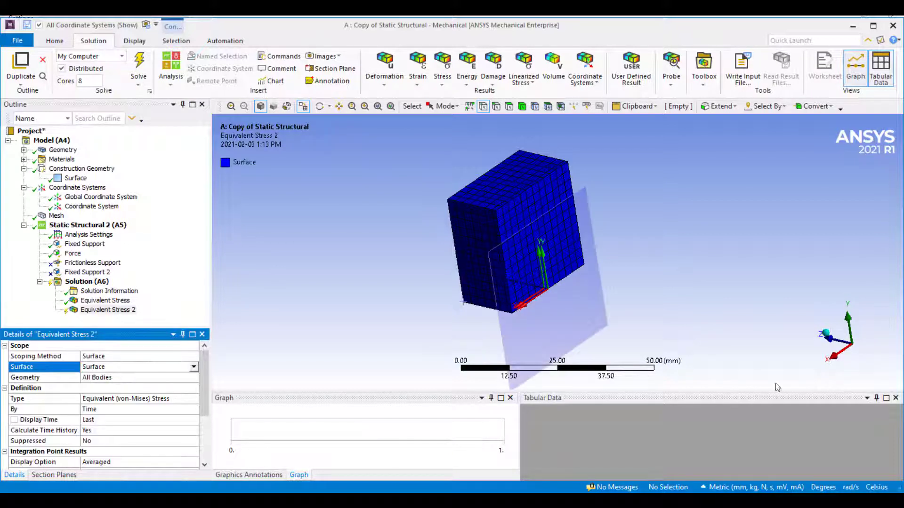
Step: Evaluate Equivalent Stress 2, showing 161.43–428.06 MPa, and face the surface head-on
right_click(112, 310)
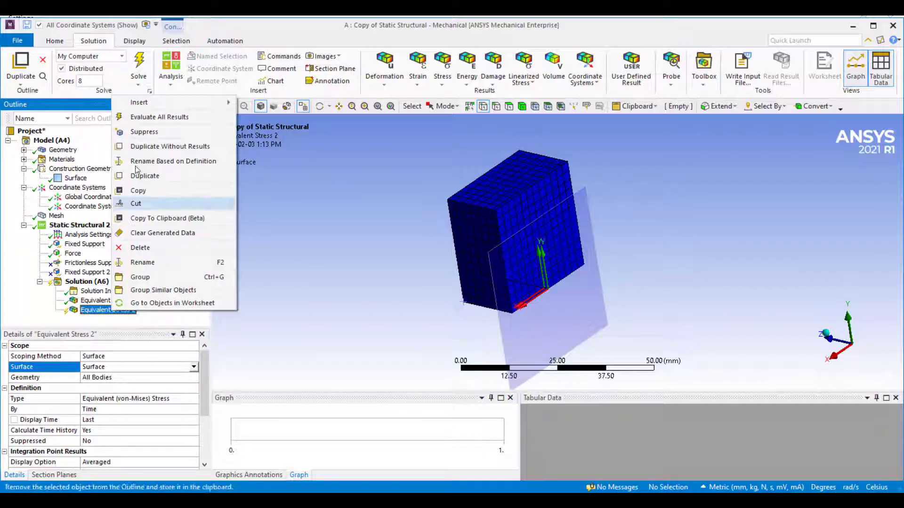
left_click(148, 123)
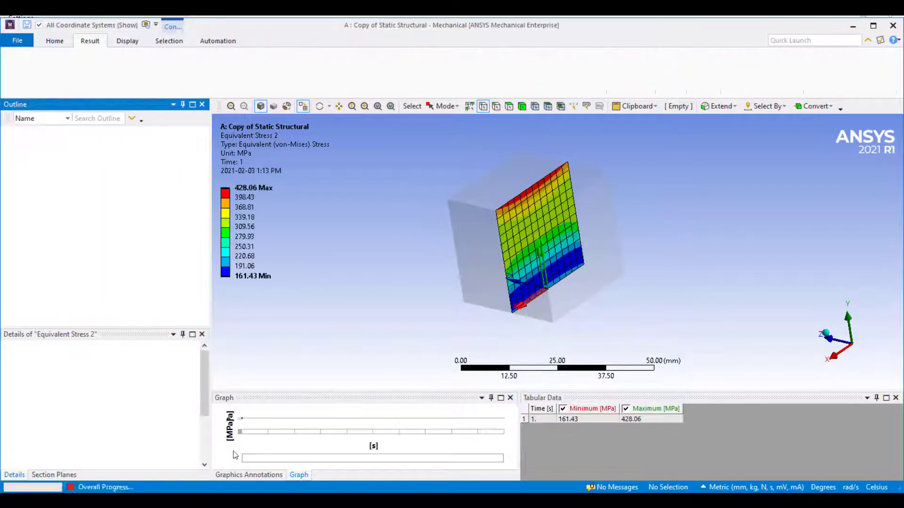
left_click_drag(562, 219, 471, 193)
scroll(471, 193, "up", 5)
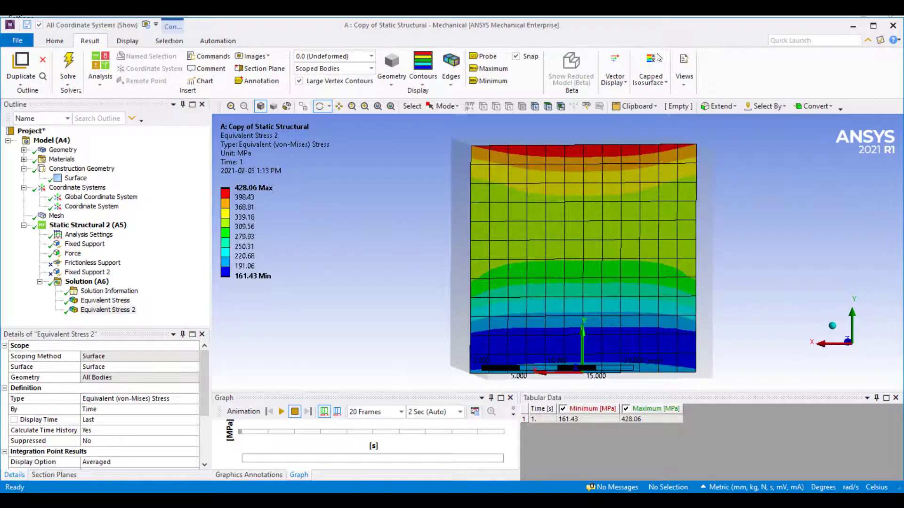
Step: Probe three points near the surface's top, then reselect the whole-block Equivalent Stress
left_click(484, 56)
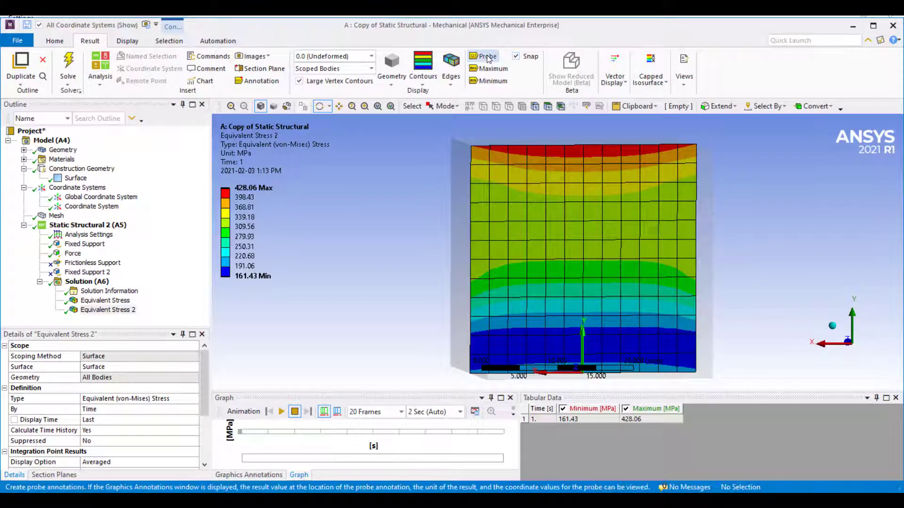
left_click(659, 182)
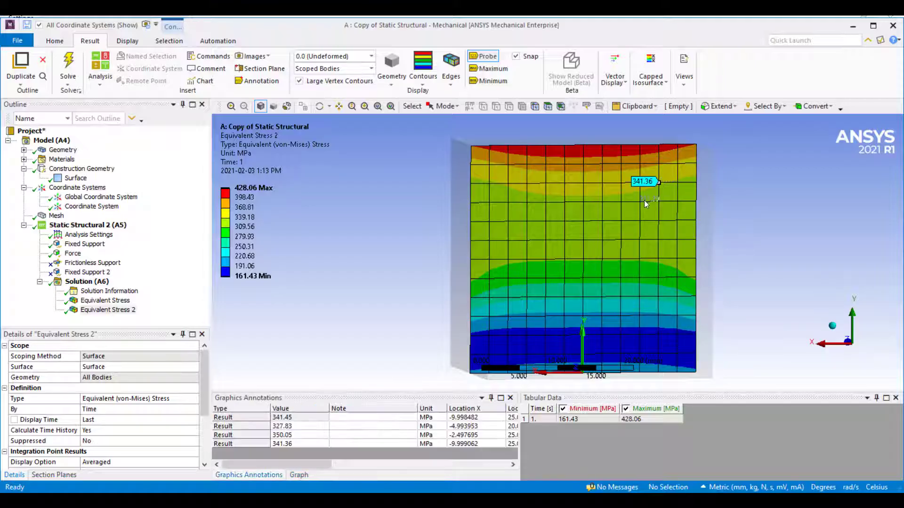
left_click(621, 220)
left_click(602, 181)
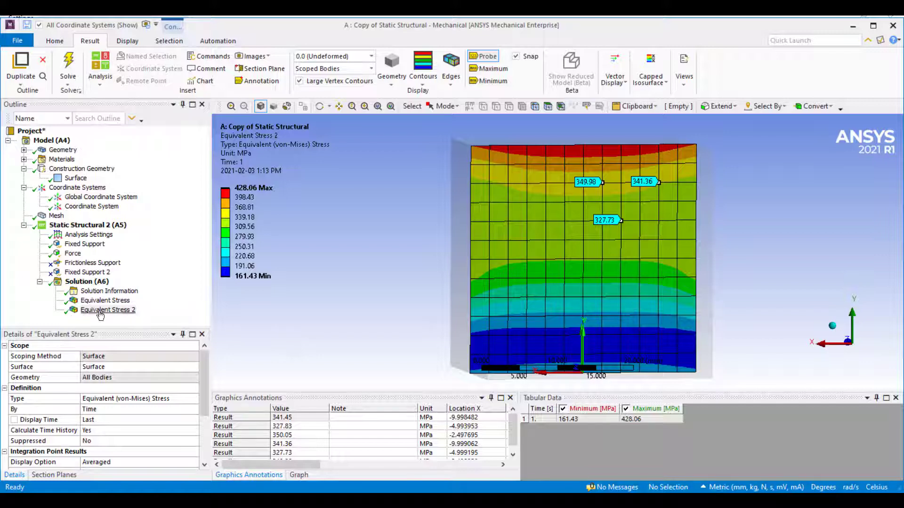
left_click(109, 301)
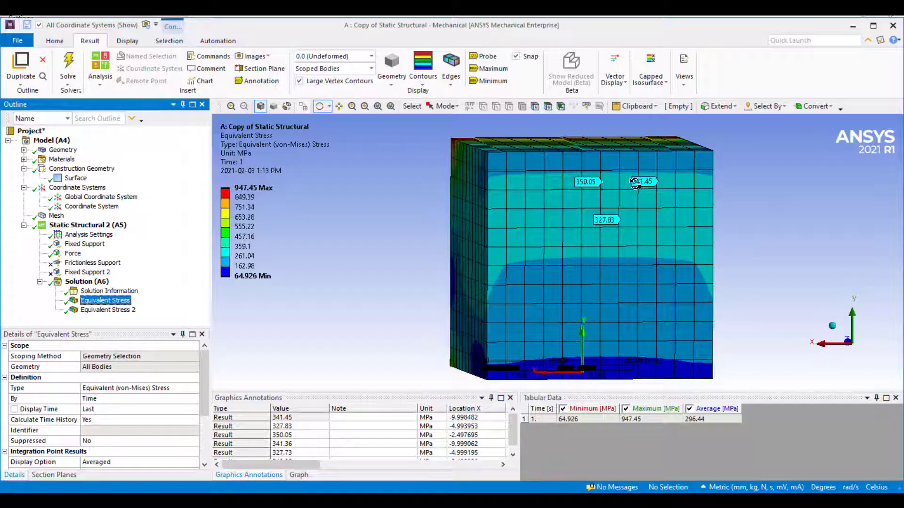
left_click(113, 310)
left_click(114, 301)
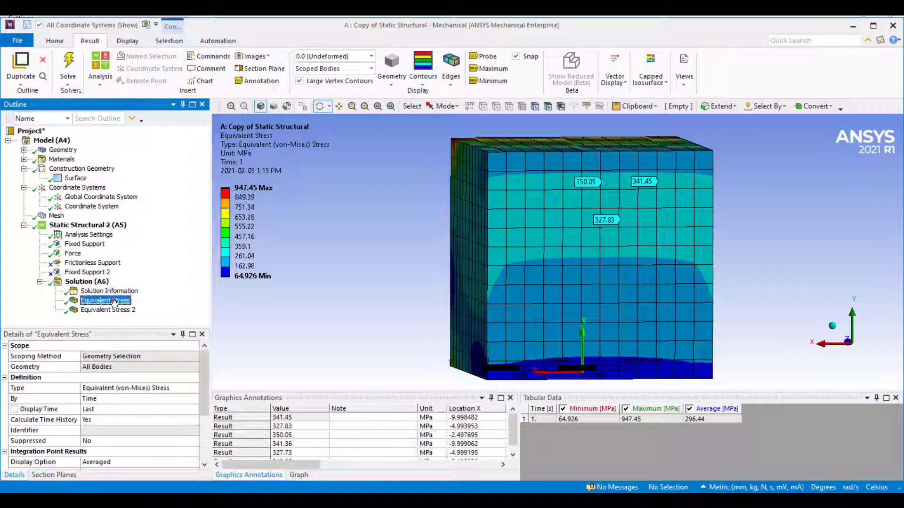
Step: Change the mesh Element Order to Quadratic, then solve Static Structural 2 (A5) again
left_click(56, 216)
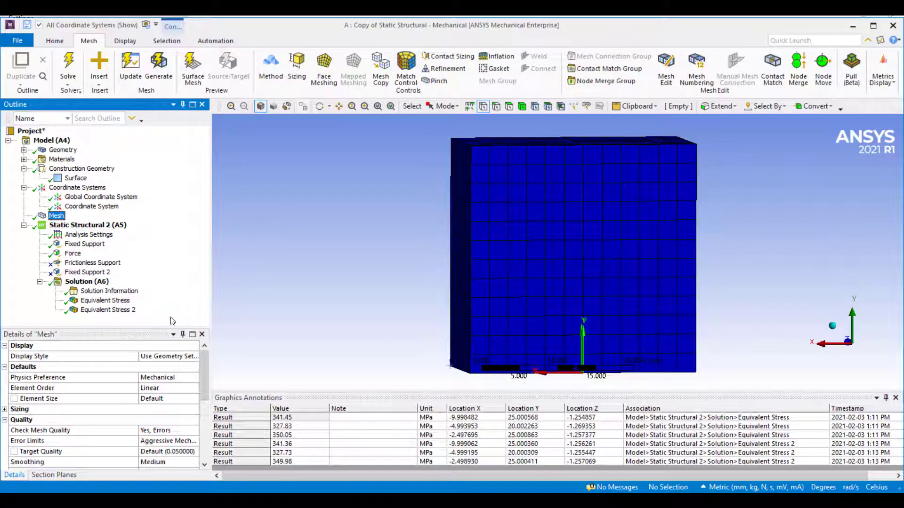
left_click(194, 389)
left_click(194, 390)
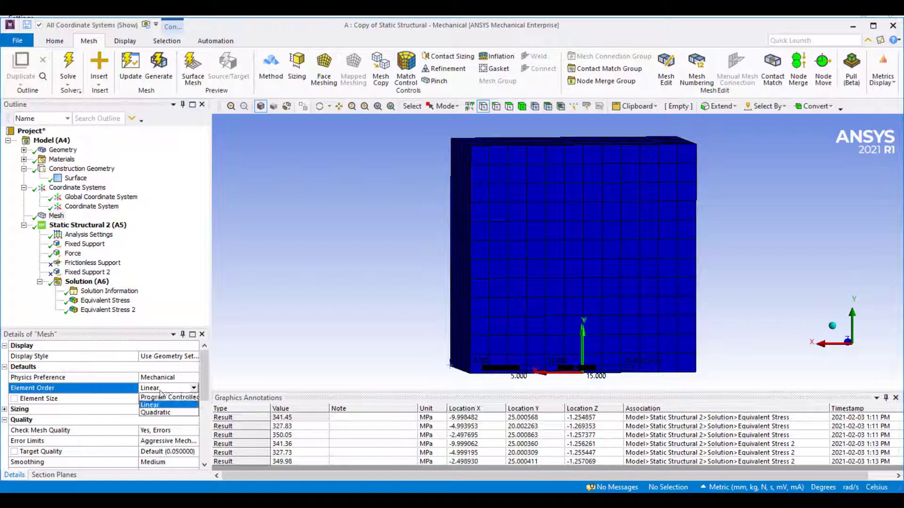
left_click(155, 412)
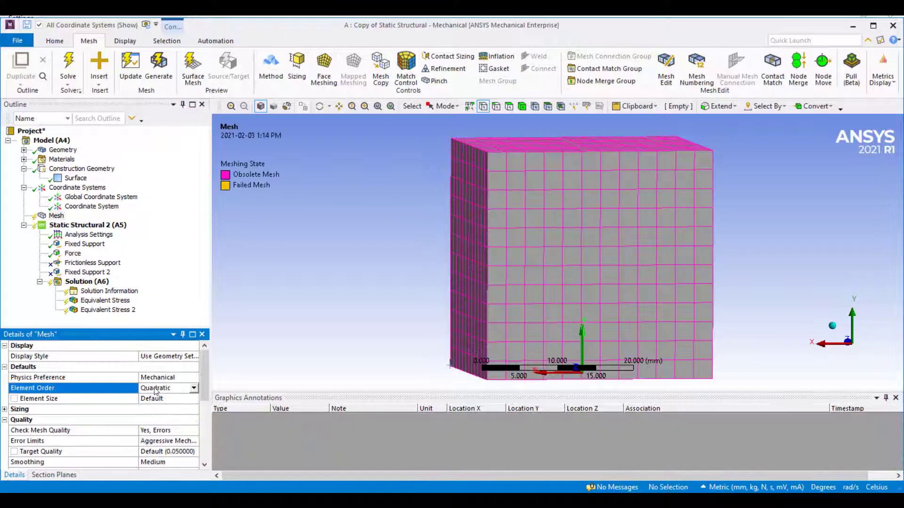
left_click(80, 225)
left_click(67, 62)
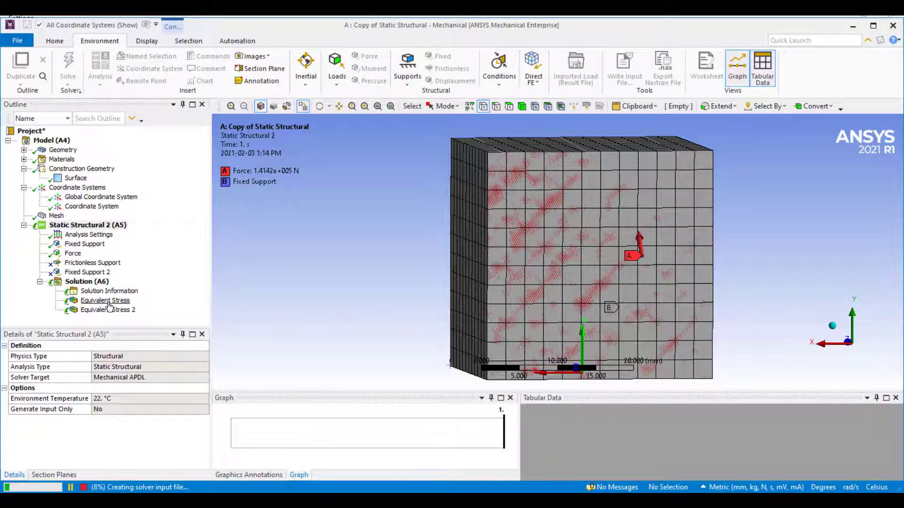
Step: Compare surface Equivalent Stress 2 (164.32–427.06 MPa) with whole-block Equivalent Stress (33.706–1344.1 MPa)
left_click(89, 309)
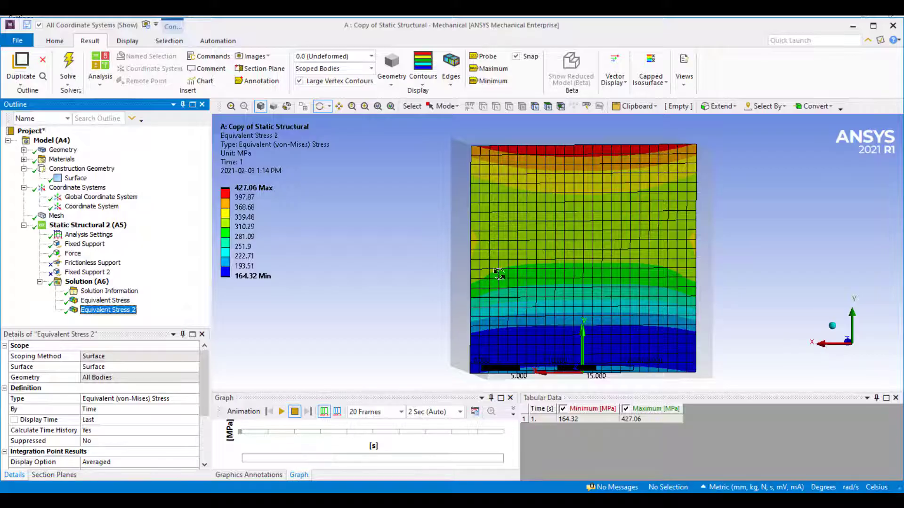
left_click(89, 301)
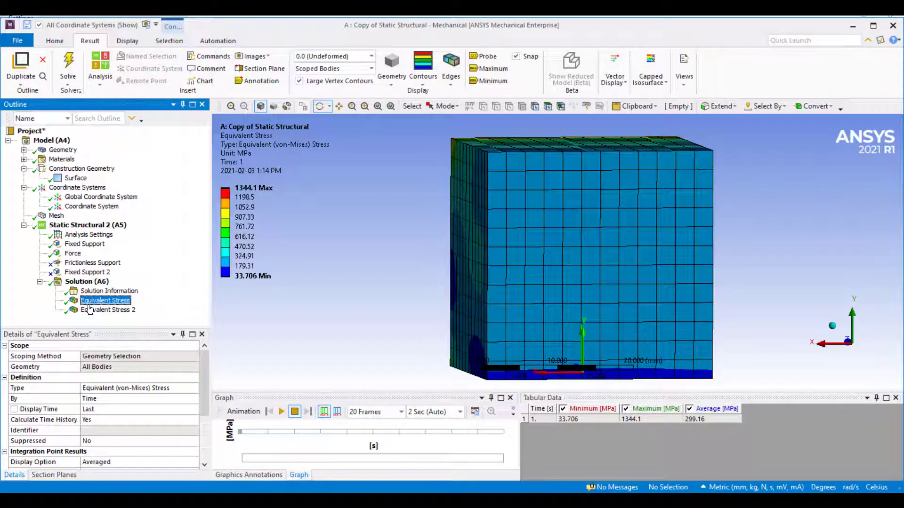
left_click(89, 310)
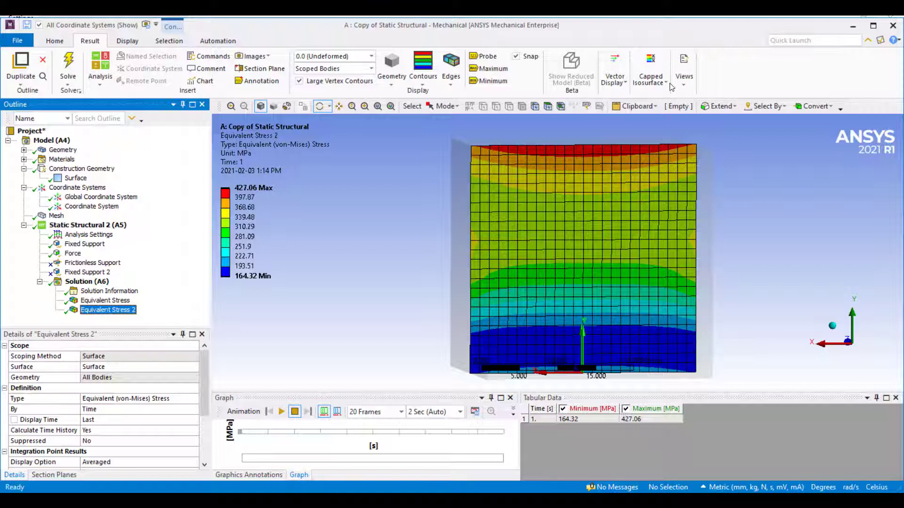